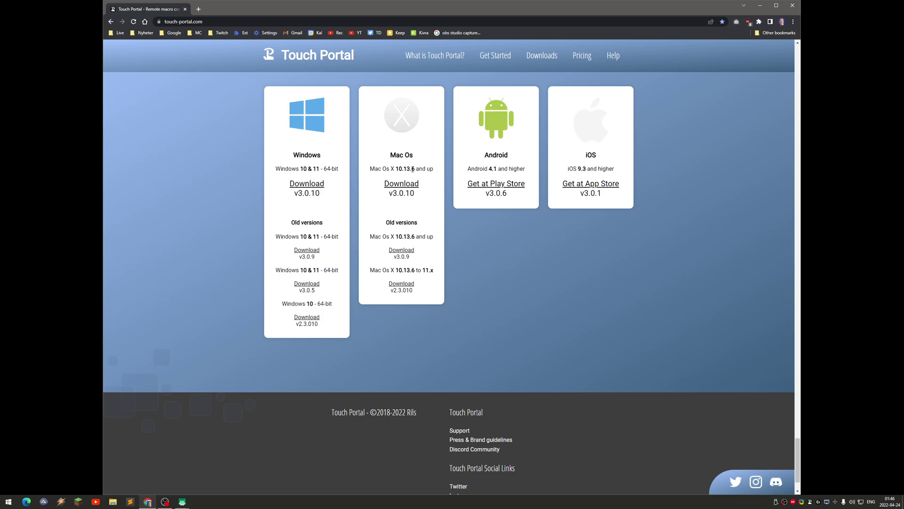
- Minimize the browser and switch to Touch Portal
click(760, 6)
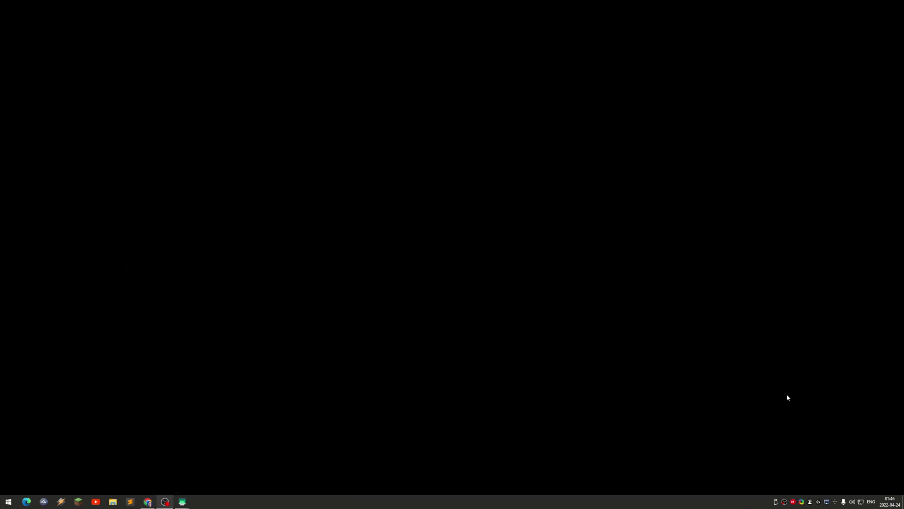
click(810, 502)
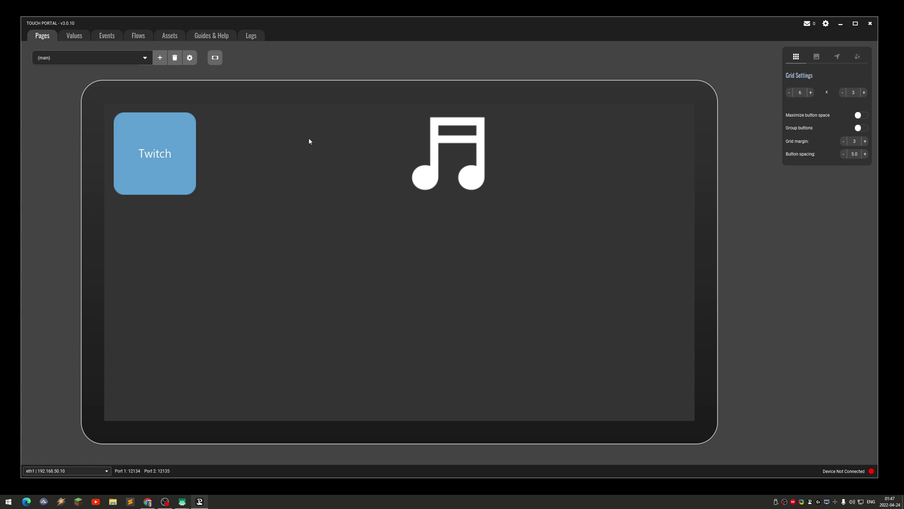
- View the Values and Events sections and return to the page editor
click(73, 36)
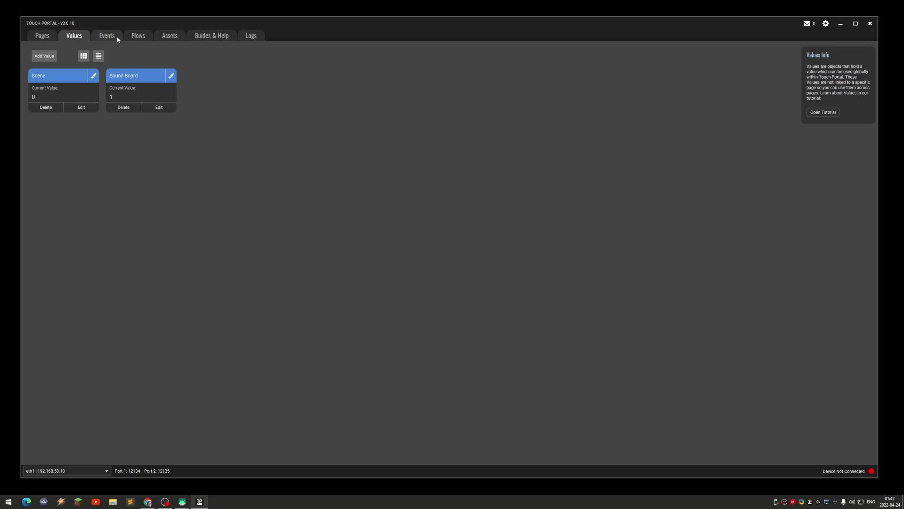
click(113, 38)
click(80, 37)
click(43, 37)
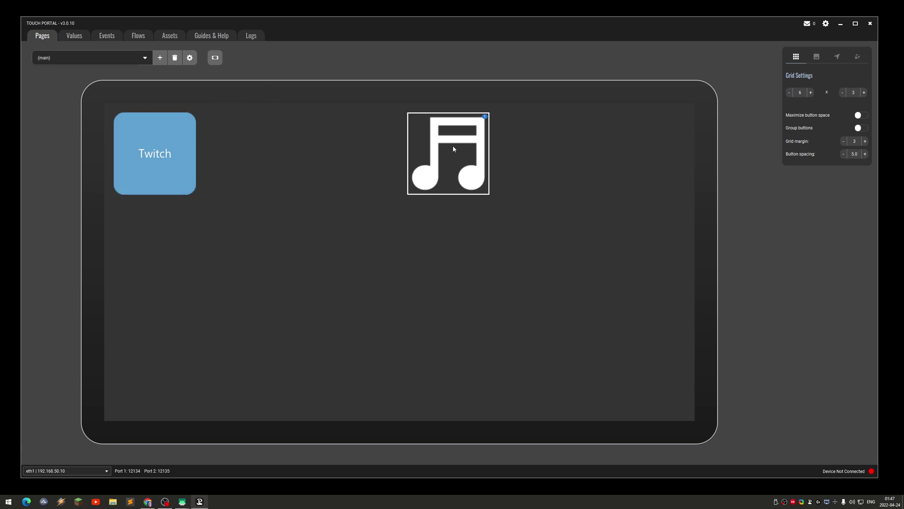
- Preview the main page in portrait orientation and restore landscape
click(215, 57)
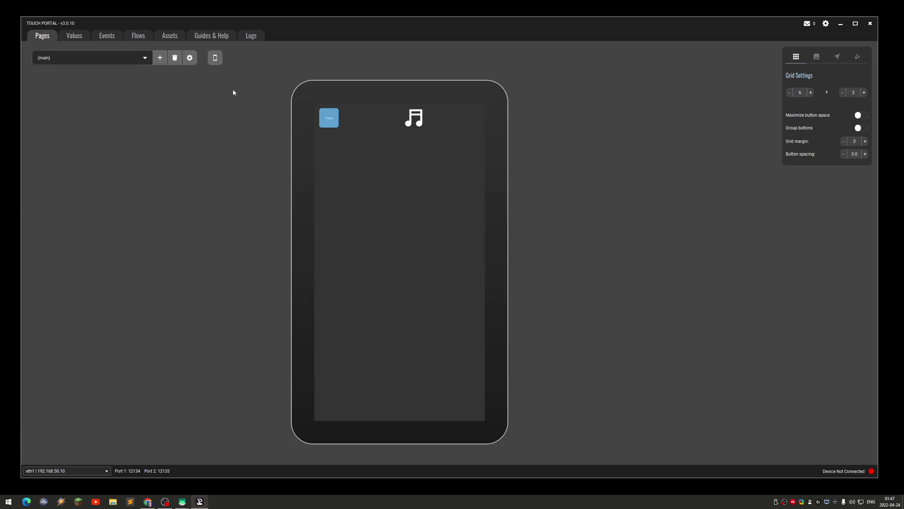
click(214, 58)
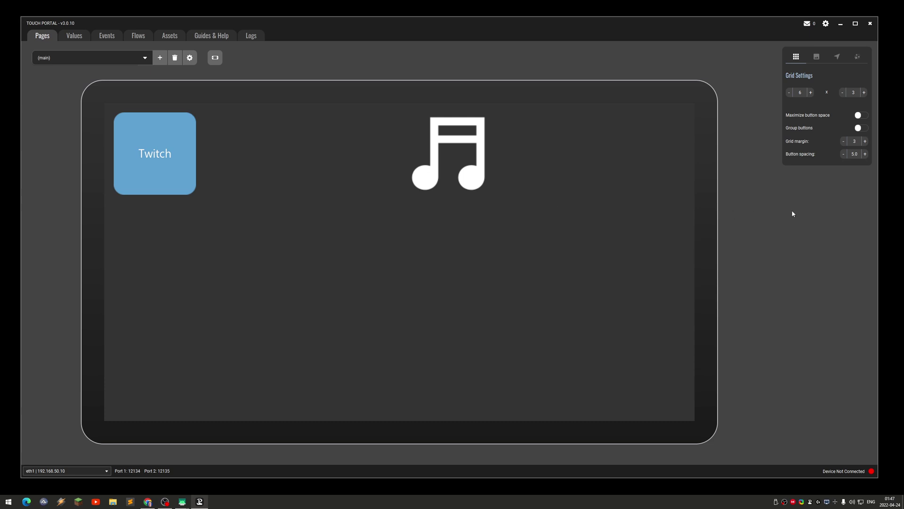
- Examine the pressed and event actions of the main page's music-note button, closing its editor without saving
click(450, 141)
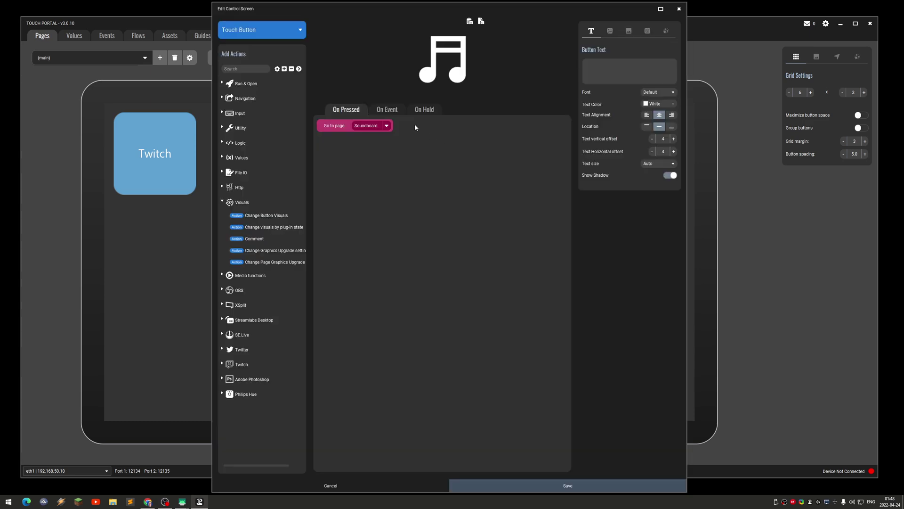
click(393, 109)
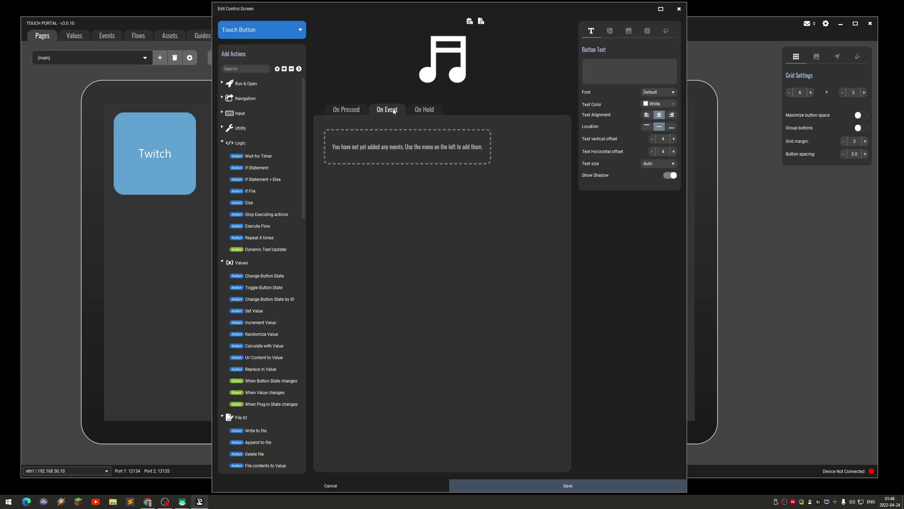
click(355, 110)
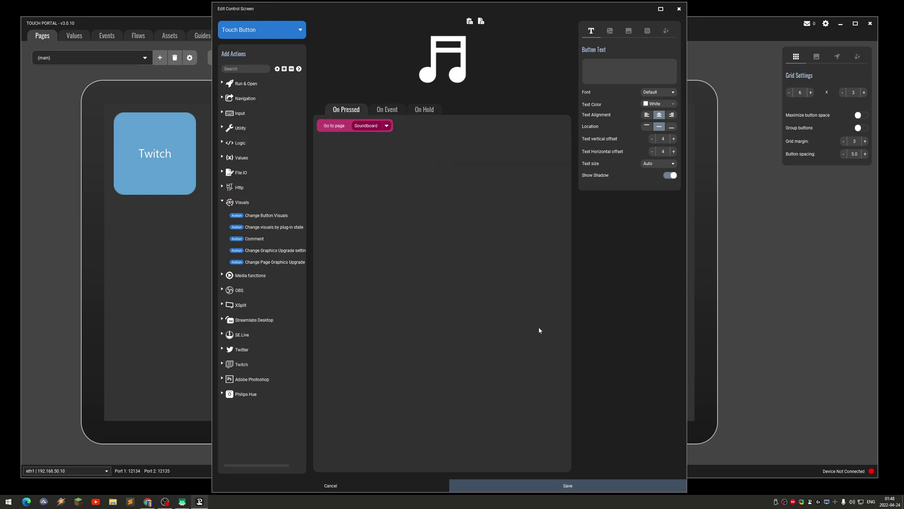
click(376, 488)
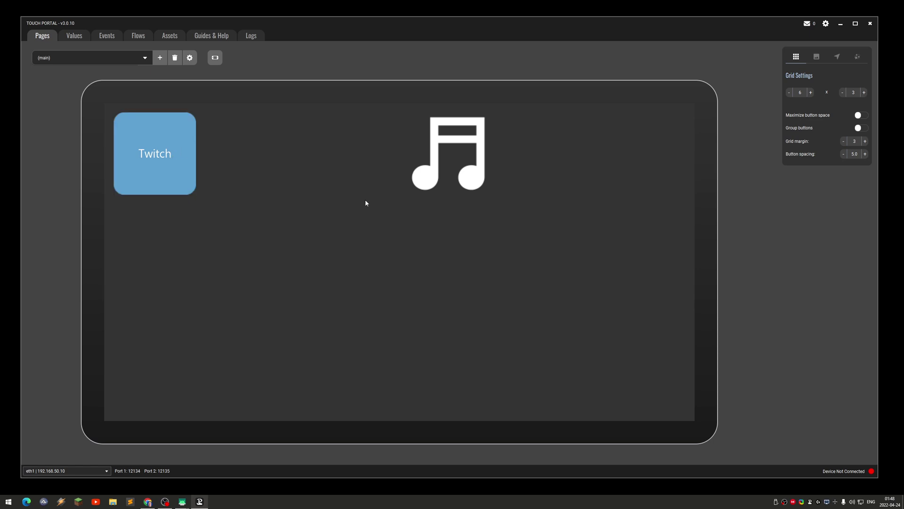
- Examine the main page's Twitch button, including its go-to-page choices and its image, background and text settings, without saving changes
click(171, 167)
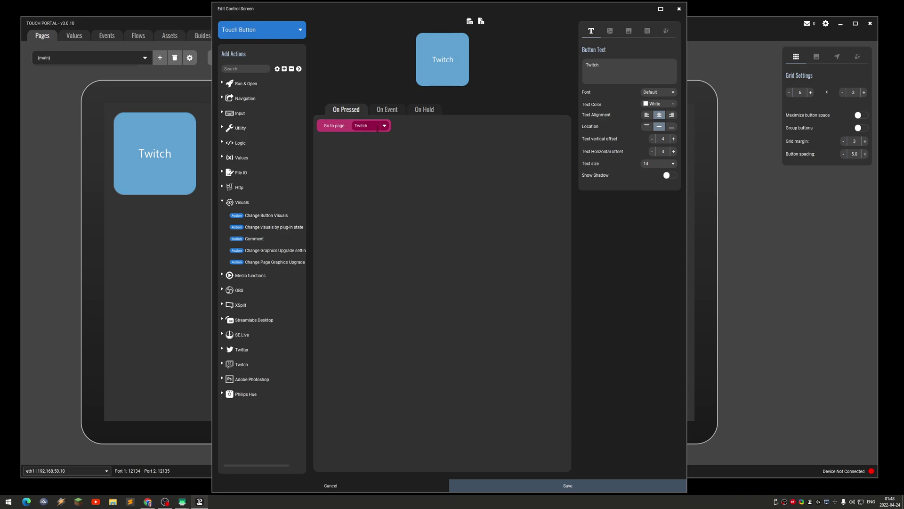
click(385, 125)
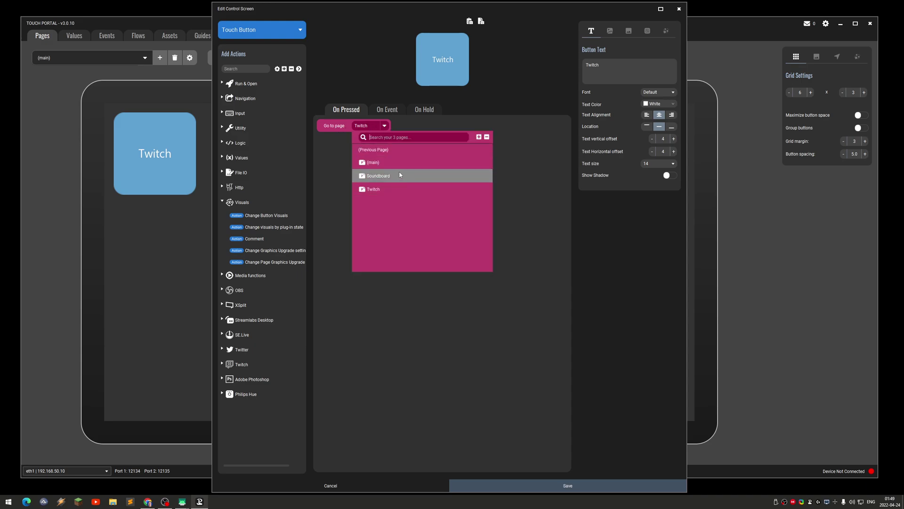
click(540, 173)
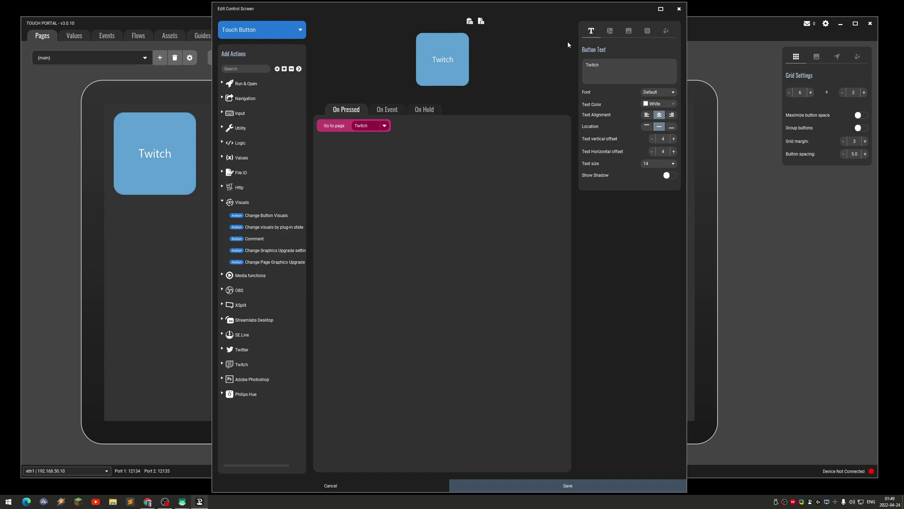
click(610, 31)
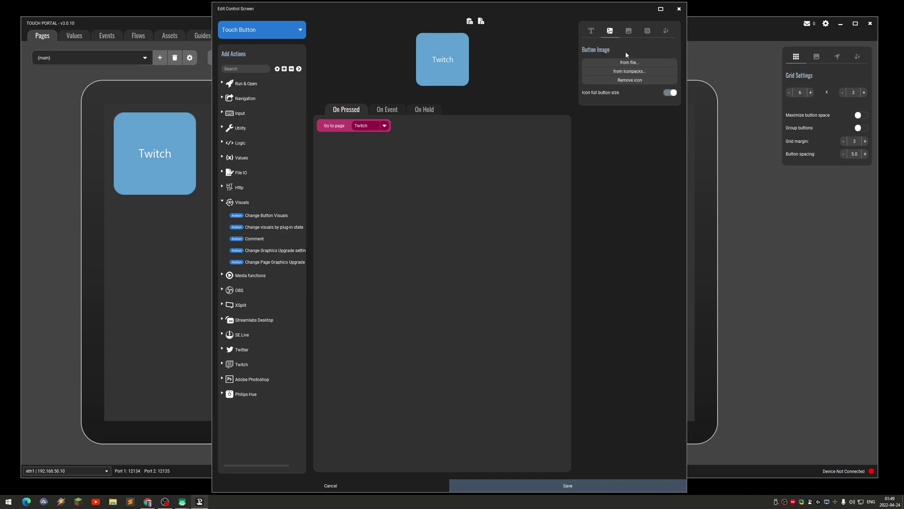
click(624, 33)
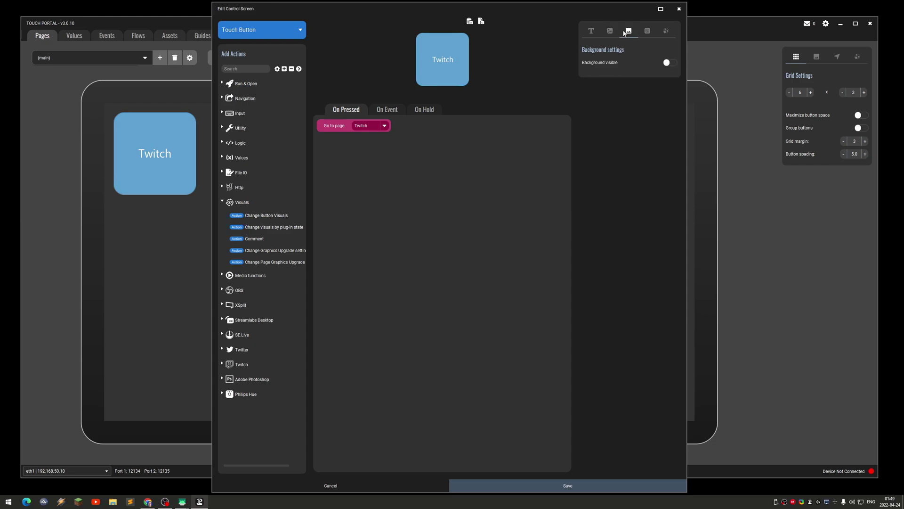
click(591, 32)
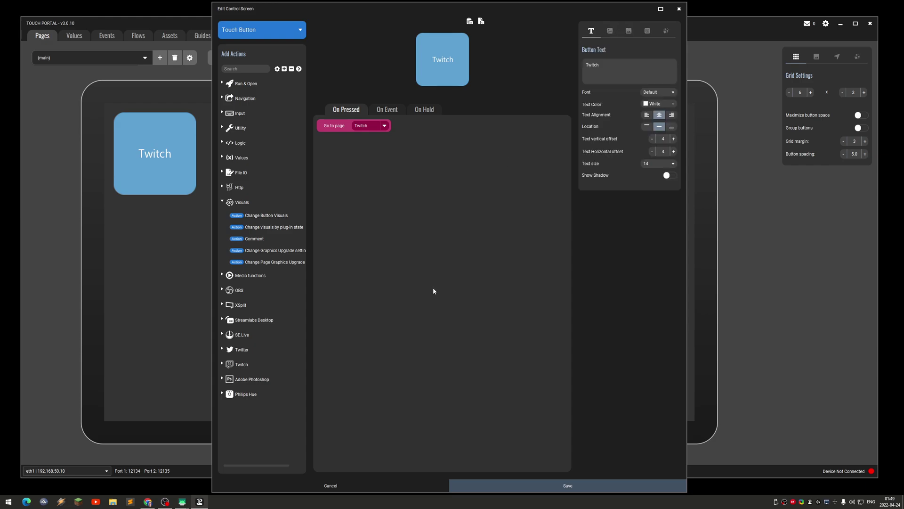
click(331, 485)
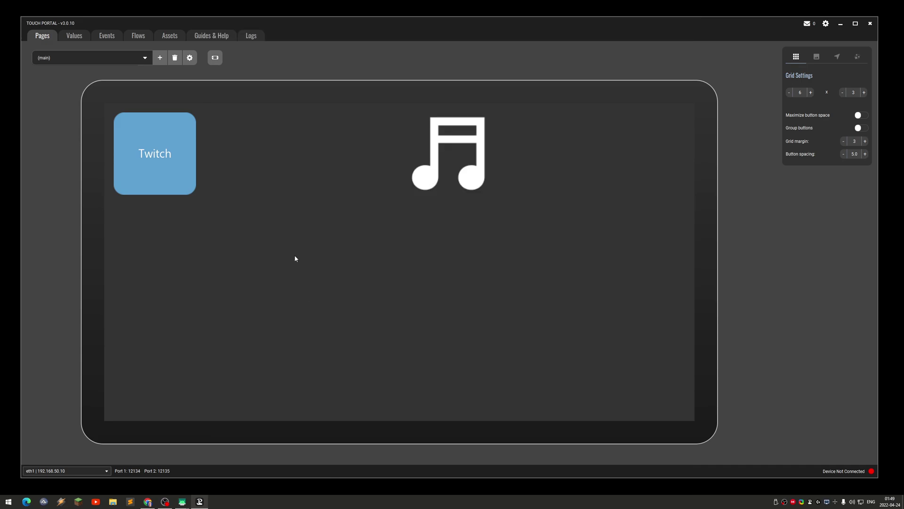
click(161, 143)
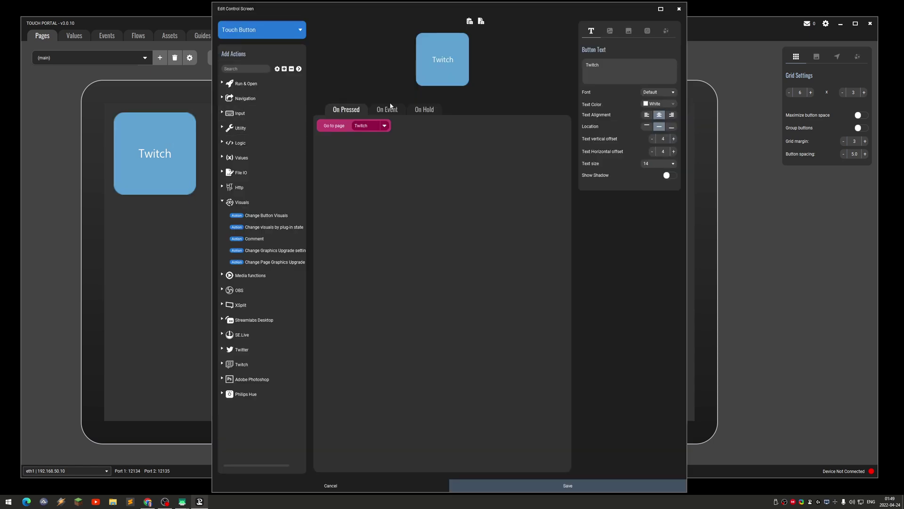
click(403, 485)
- Open the Soundboard page and examine the pressed and event actions of the first speaker button without saving
click(145, 59)
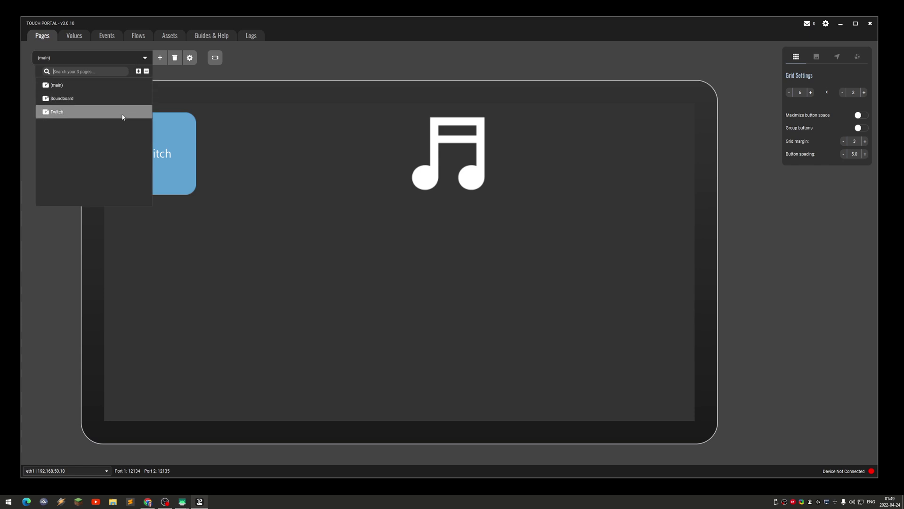
click(123, 99)
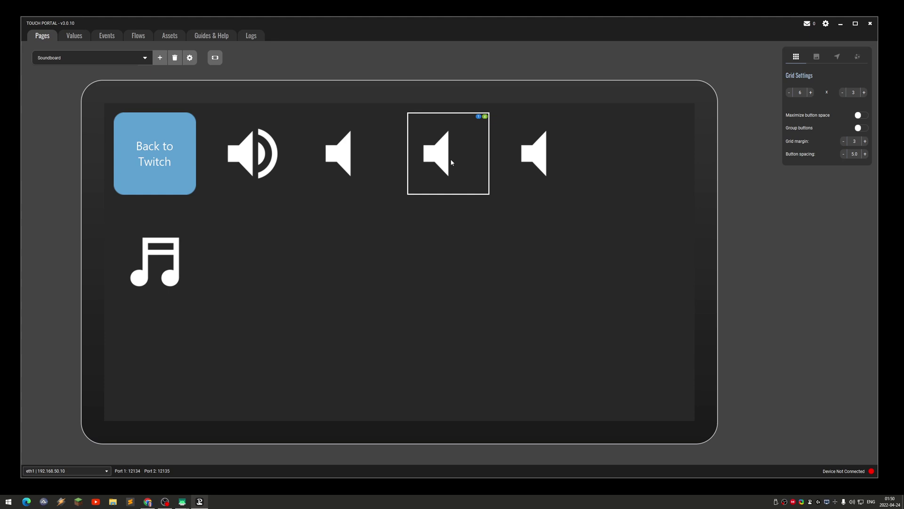
click(264, 159)
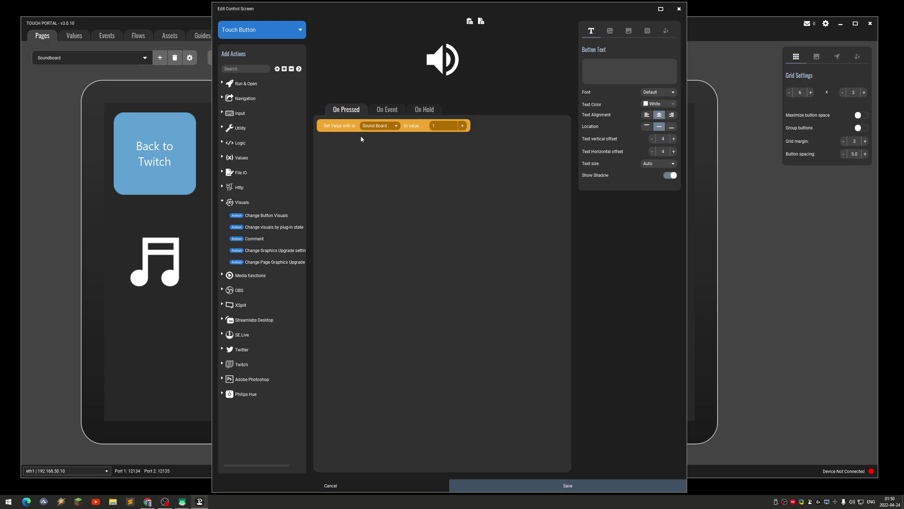
click(388, 112)
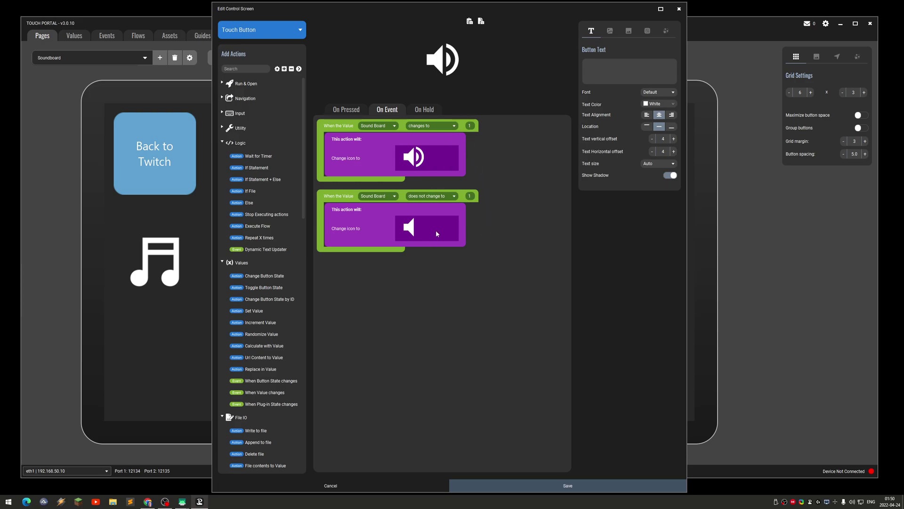
click(423, 482)
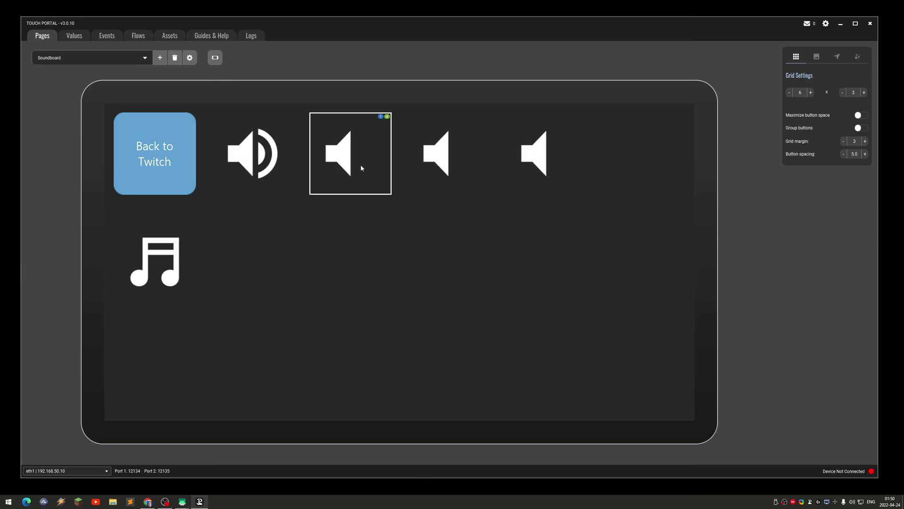
- Examine the full sequence of pressed actions for the Soundboard page's music-note button, closing its editor without saving
click(179, 272)
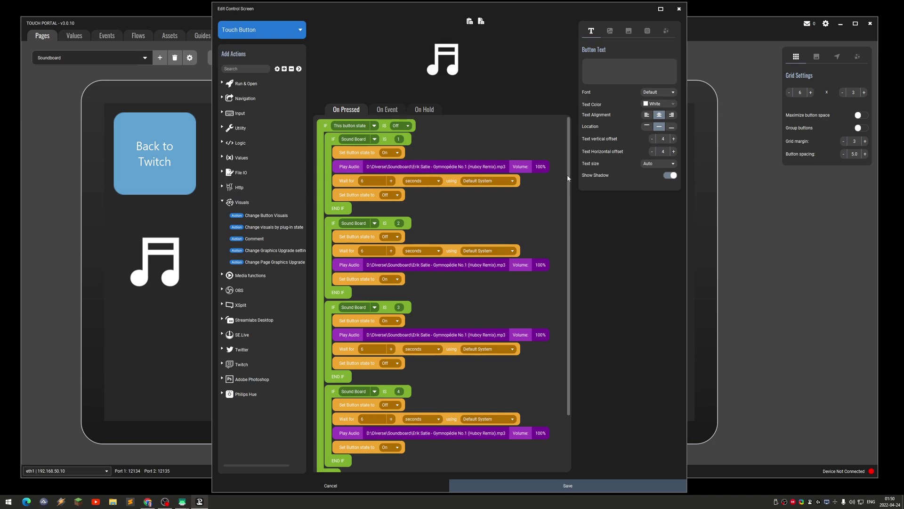
drag(567, 177, 569, 236)
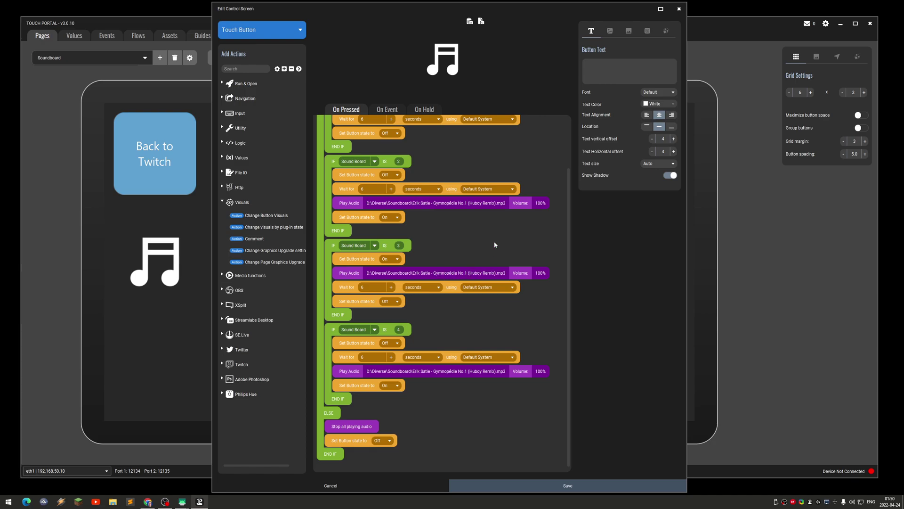
scroll(510, 284, up, 1)
scroll(510, 284, up, 3)
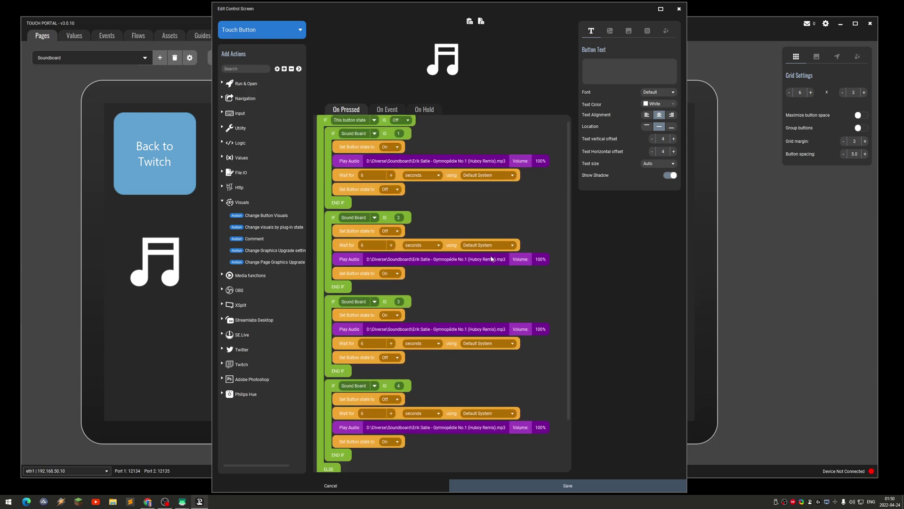
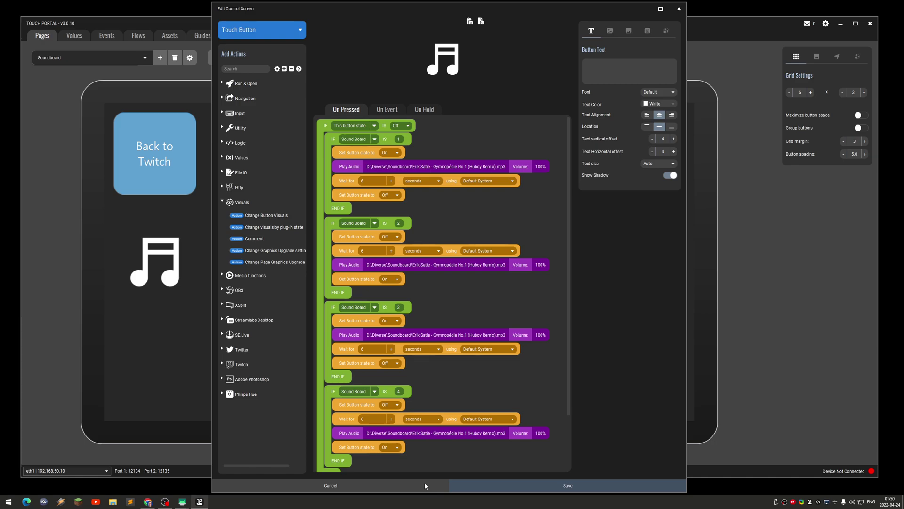
click(425, 482)
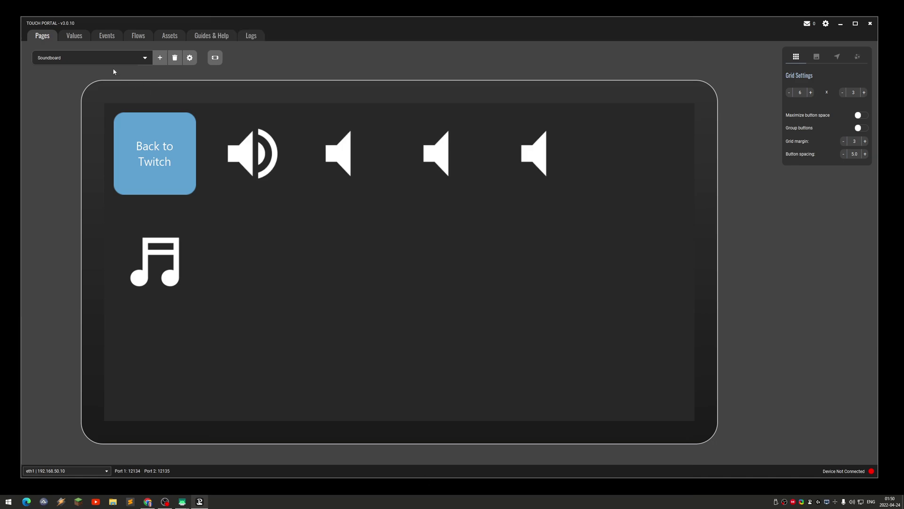
- Open the Twitch page and examine the Spotify button's pressed actions without saving
click(141, 60)
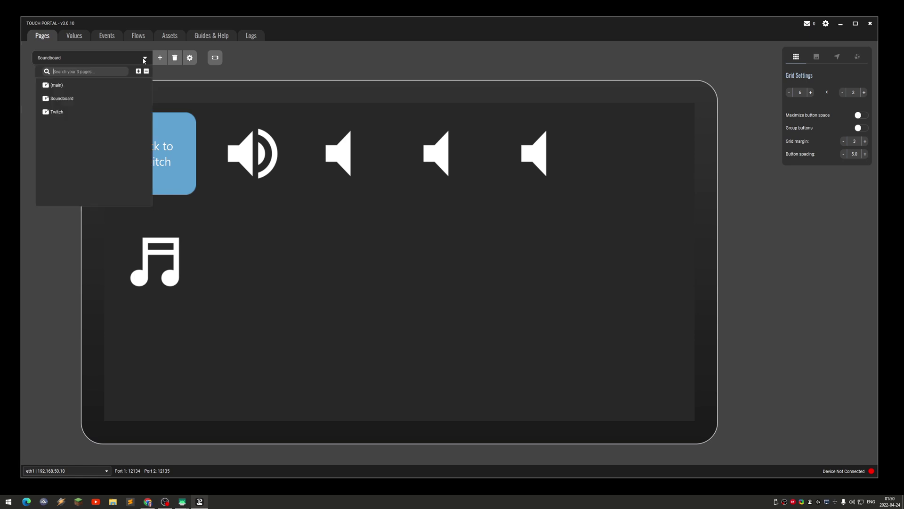
click(114, 111)
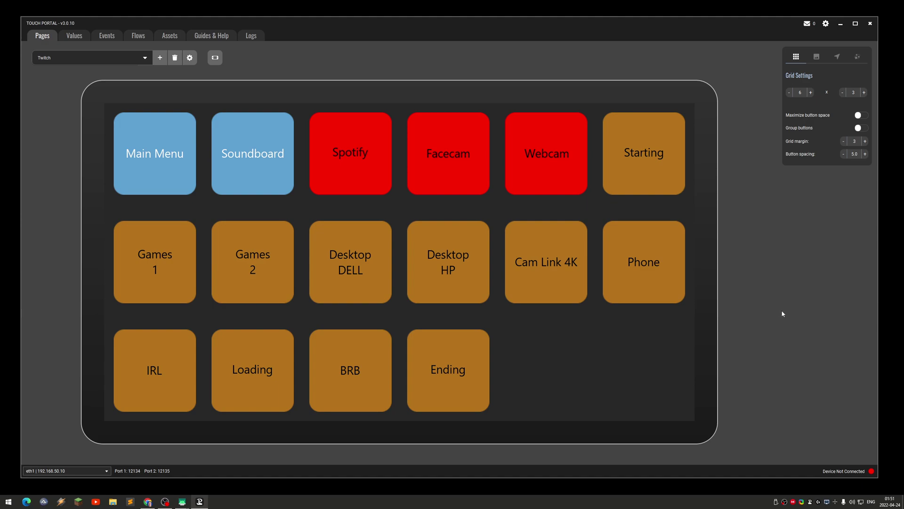
click(380, 160)
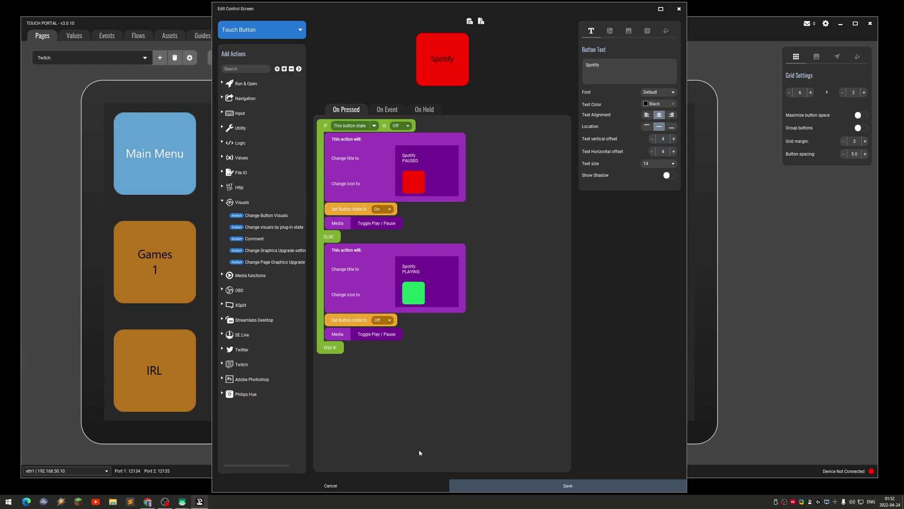
click(412, 487)
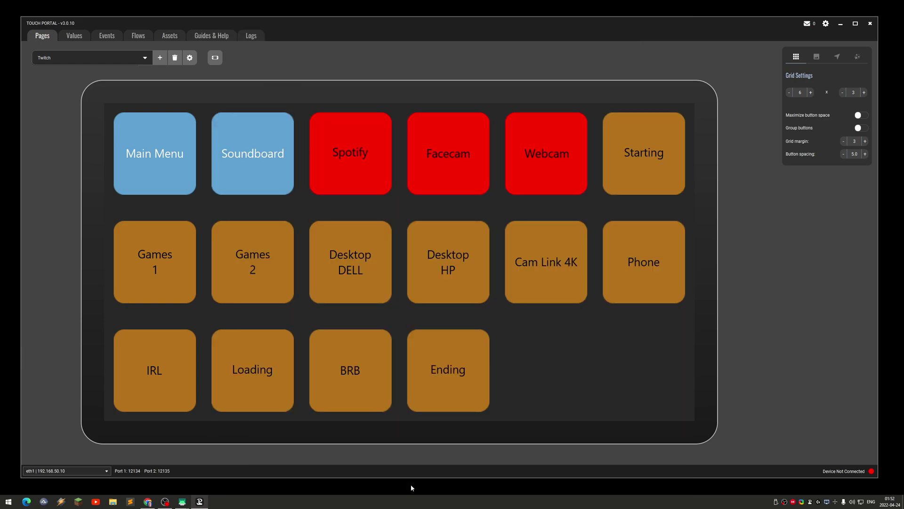
- Examine the pressed actions of the Facecam and Webcam buttons on the Twitch page
click(479, 193)
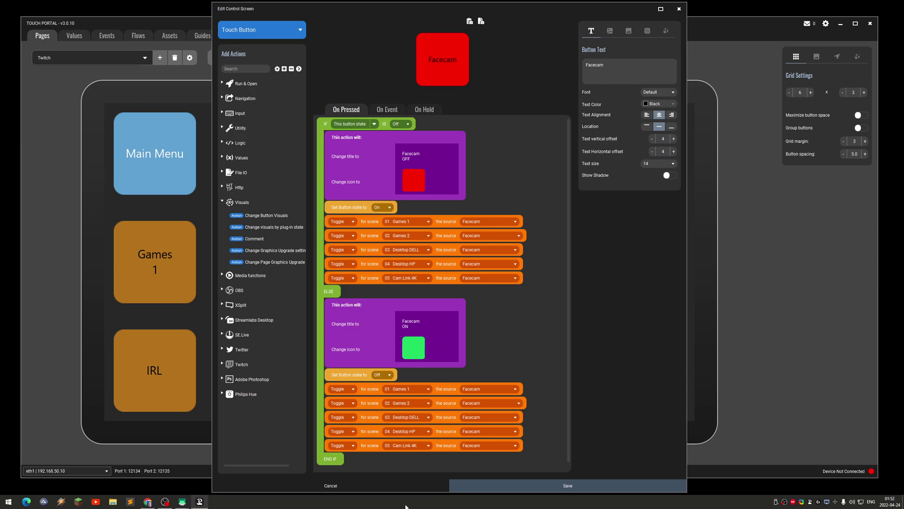
click(379, 485)
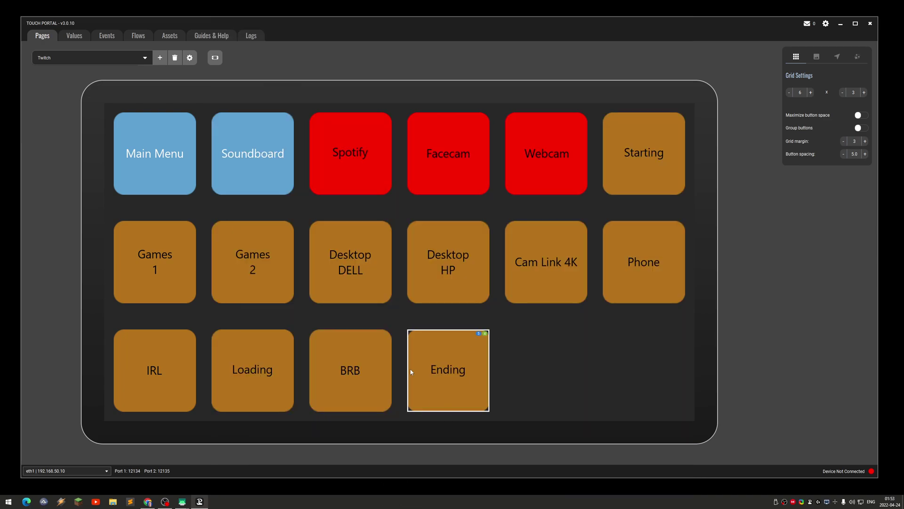
click(573, 167)
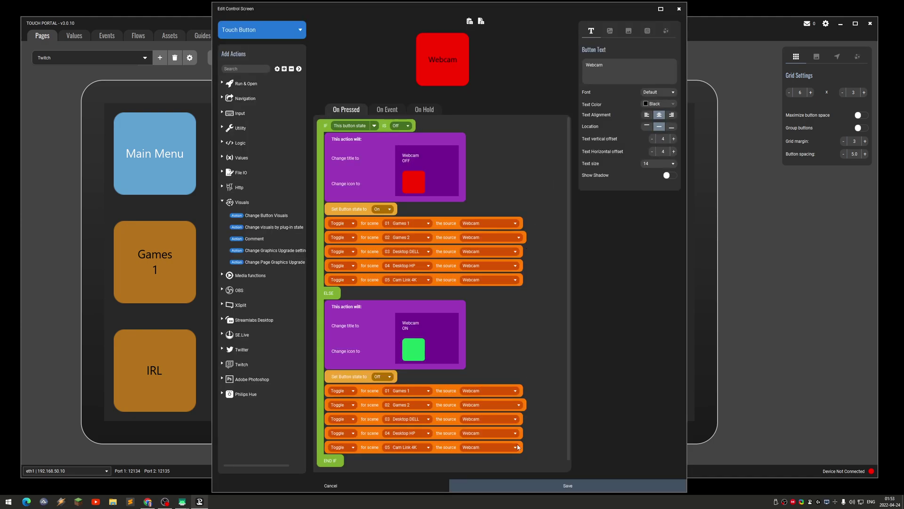
- Close the Webcam button's editor and examine the Starting button's pressed actions without saving
click(394, 484)
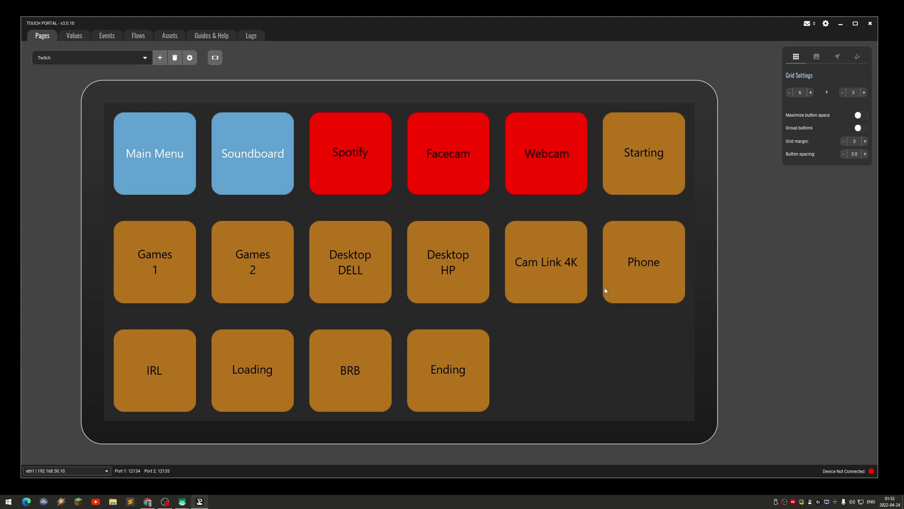
click(661, 167)
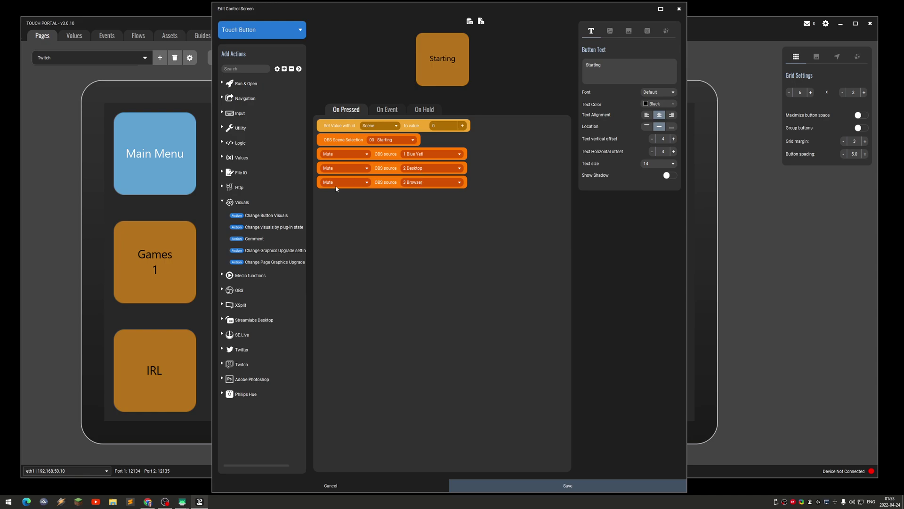
click(418, 482)
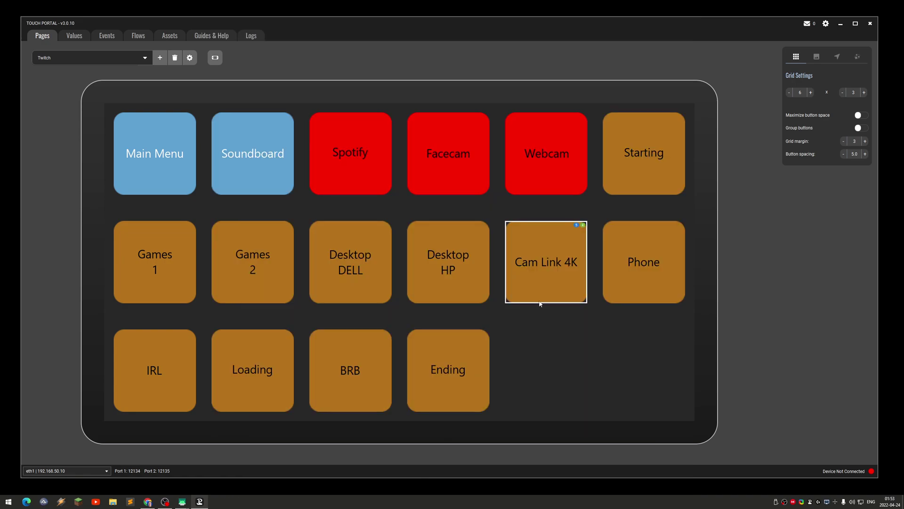
- Examine the pressed and event actions of the Games 1 button on the Twitch page without saving
click(182, 259)
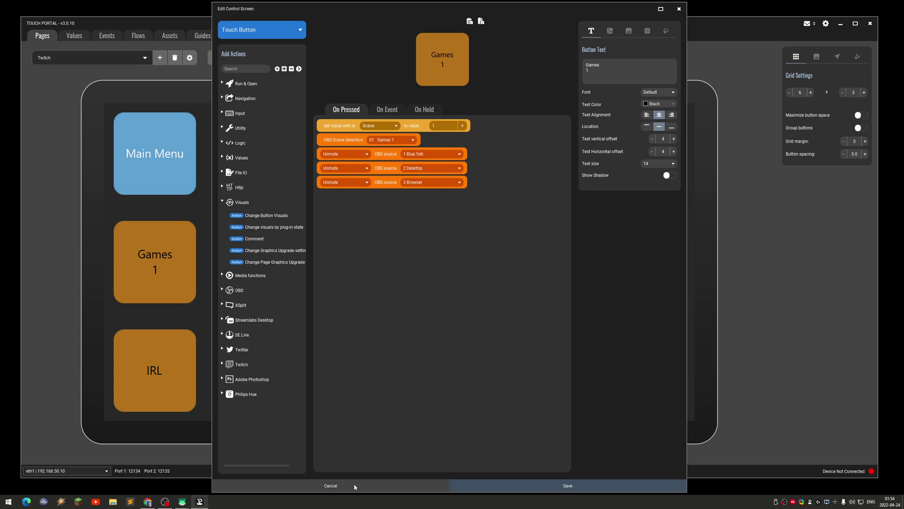
click(387, 111)
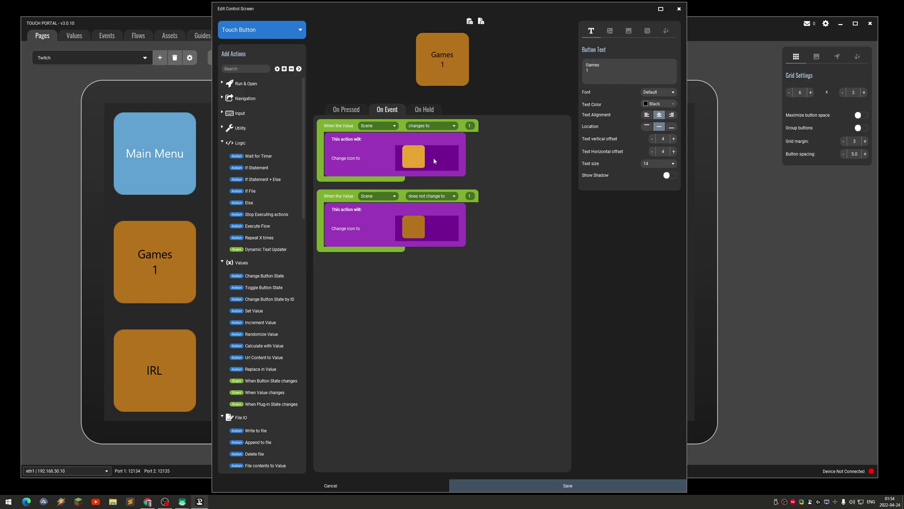
click(418, 488)
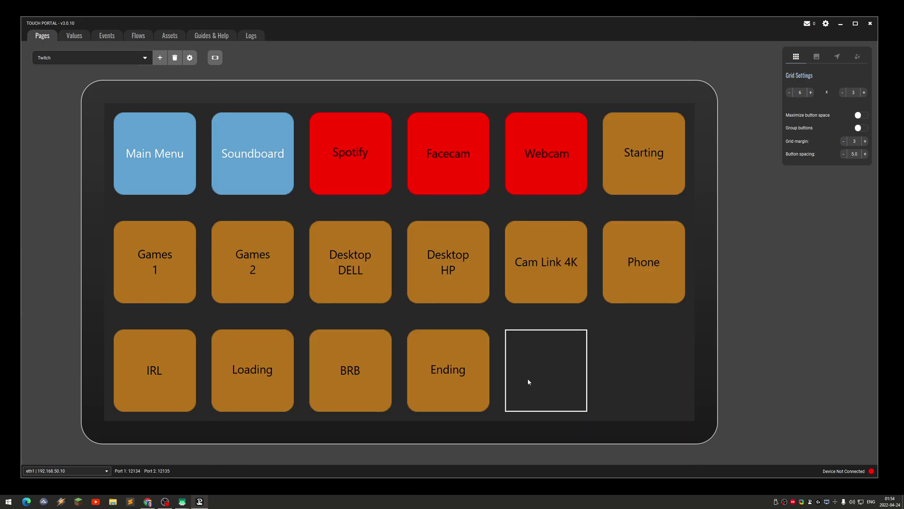
- Examine the pressed actions of the BRB and Ending buttons on the Twitch page without saving
click(374, 369)
click(421, 485)
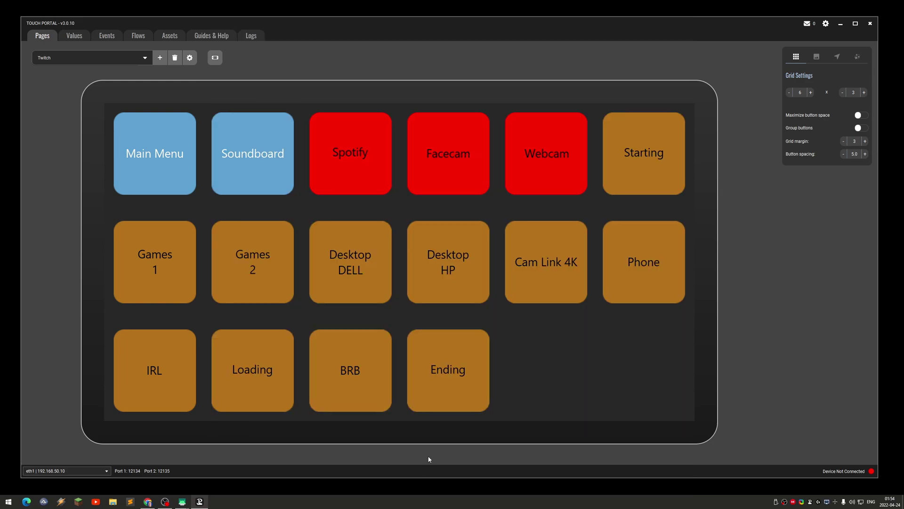
click(437, 385)
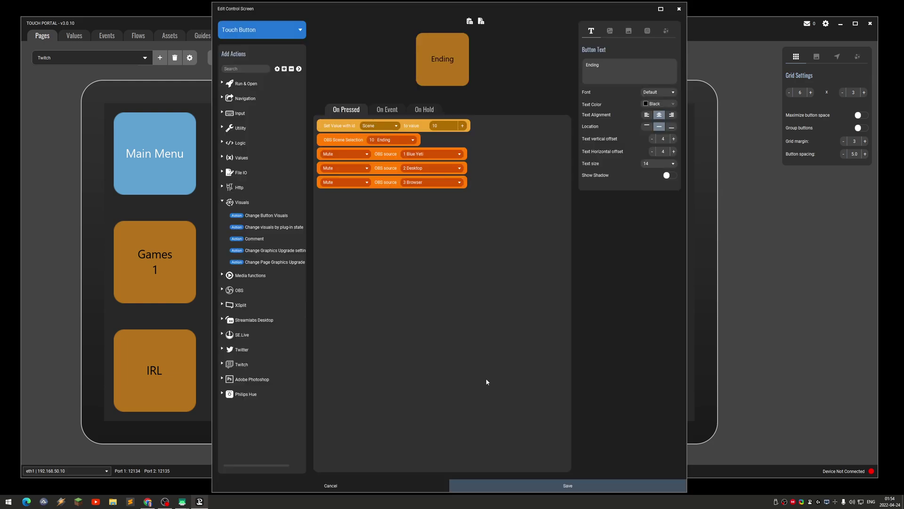
click(395, 482)
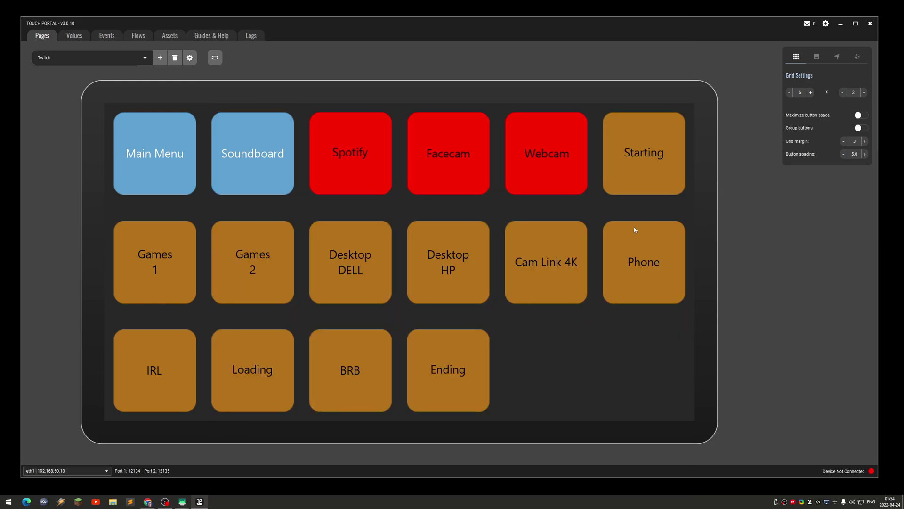
- Close the Touch Portal window and bring up the mirrored Lenovo TB-X704L tablet screen
click(869, 25)
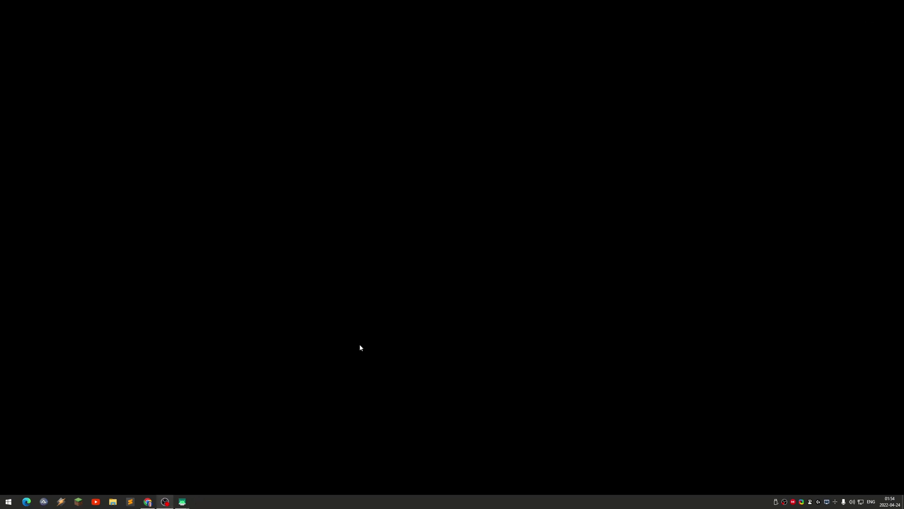
mouse_move(182, 500)
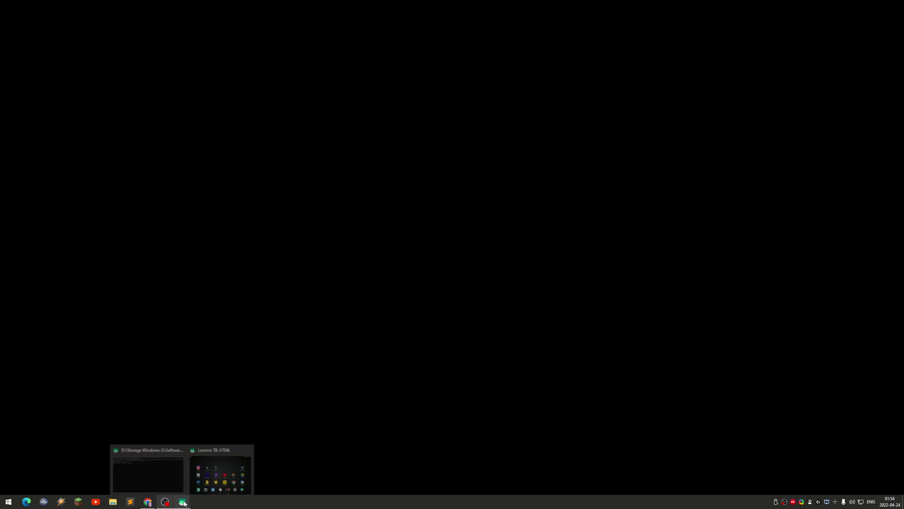
click(212, 486)
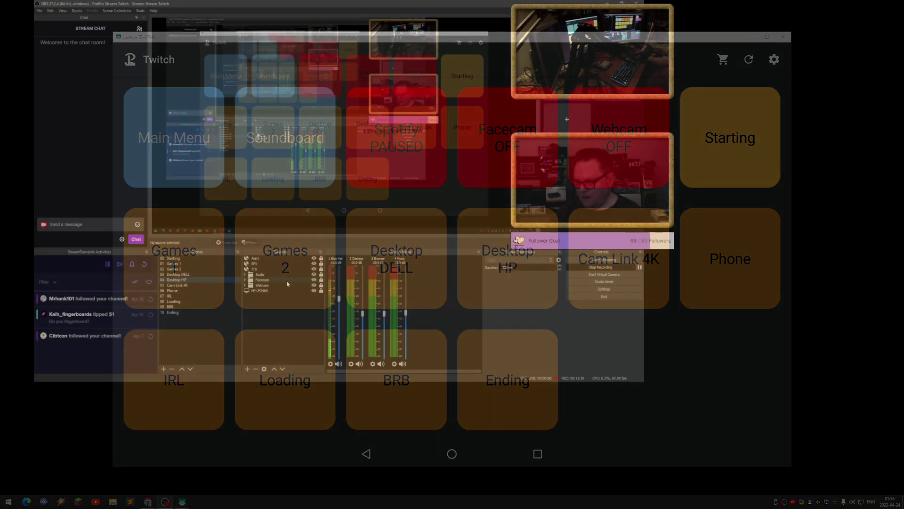
- In OBS, hide the Facecam and Webcam sources in the Desktop HP scene
click(314, 279)
click(313, 285)
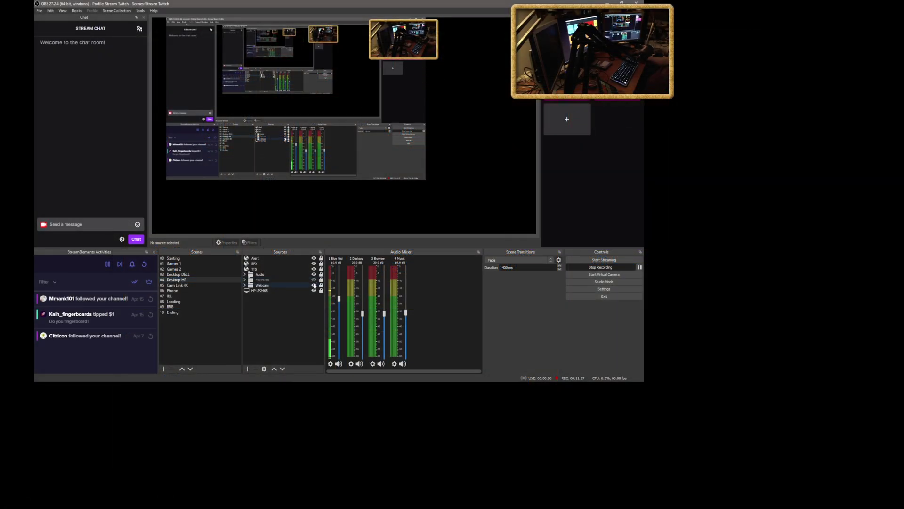
click(218, 285)
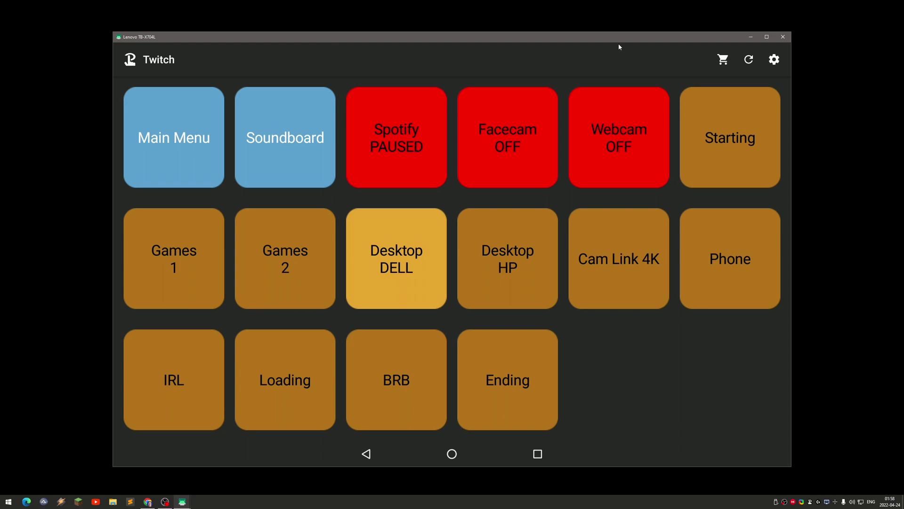
- Minimize the tablet mirror and bring the OBS window fully onto this monitor
click(750, 38)
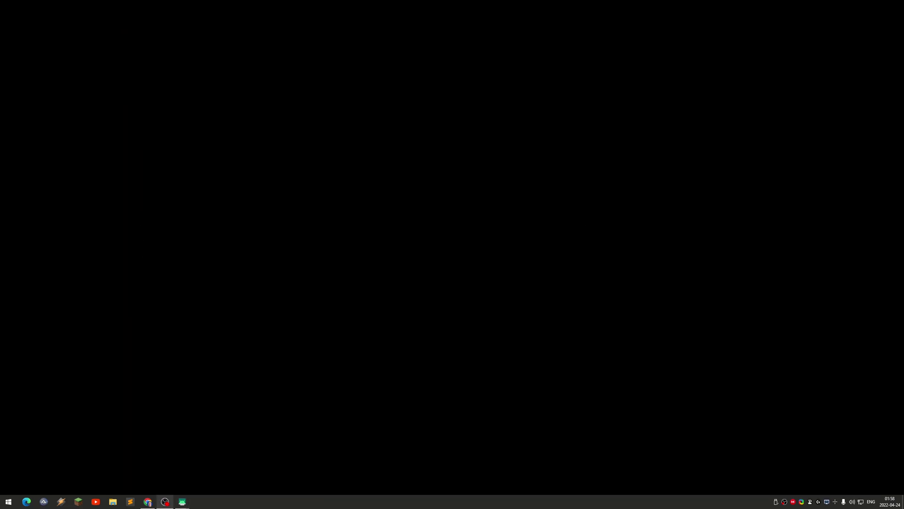
drag(903, 119, 330, 16)
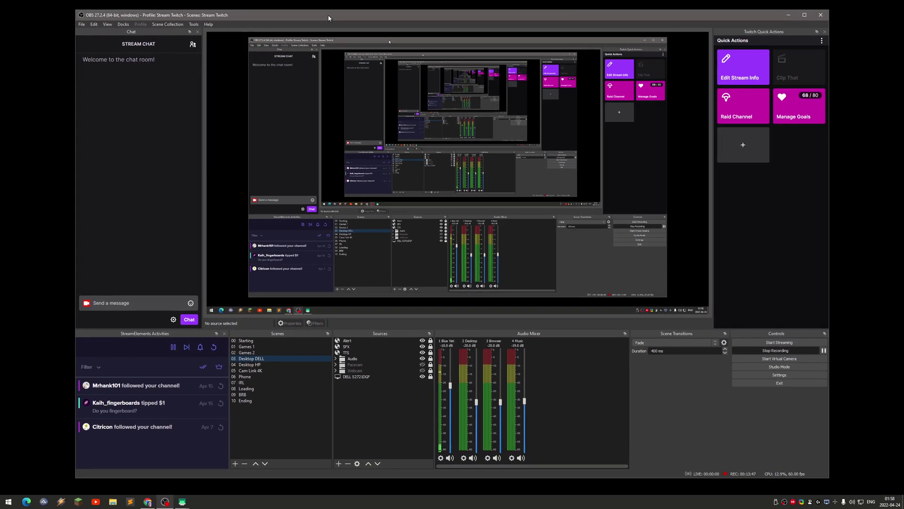
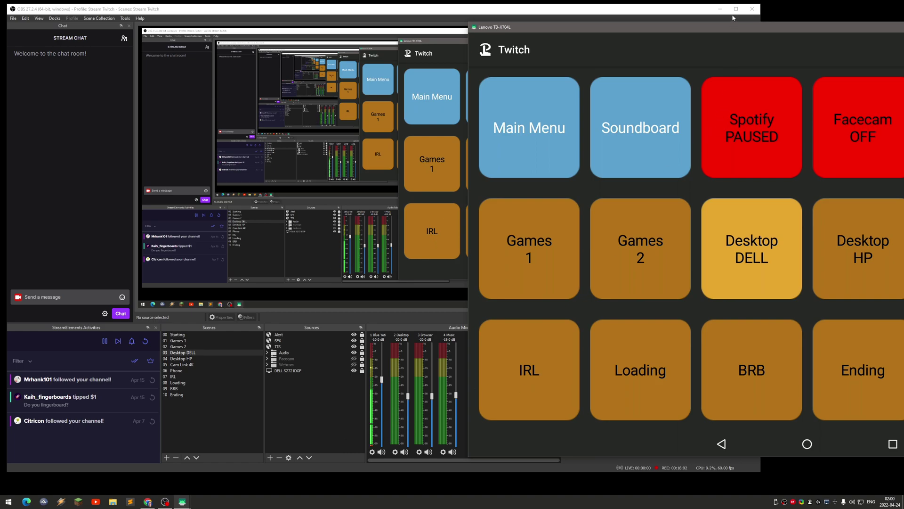
- Reposition the tablet mirror window over OBS to compare its Twitch buttons with the OBS preview and Quick Actions
drag(759, 31, 659, 33)
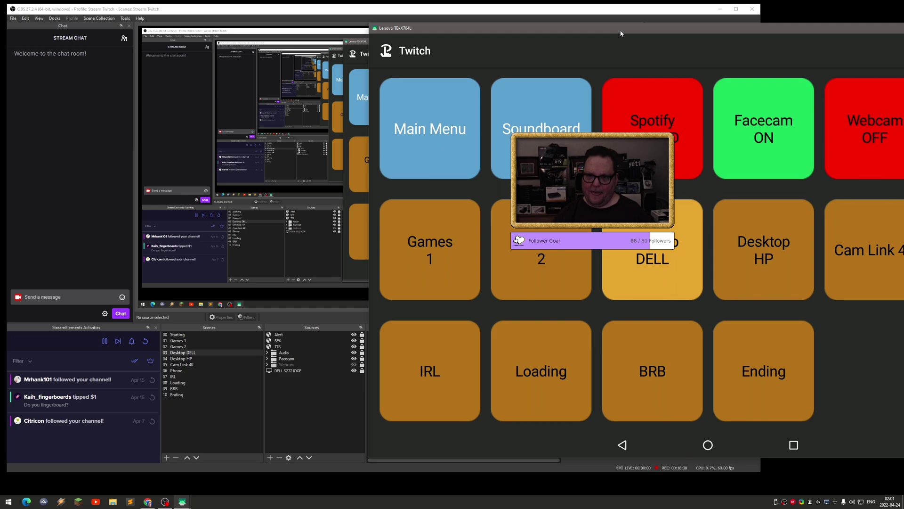
drag(621, 34, 675, 138)
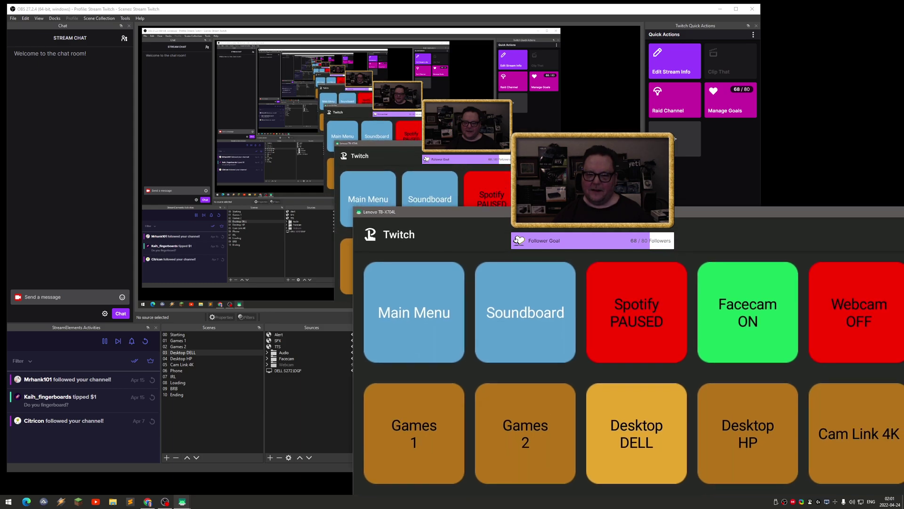
drag(675, 139, 602, 39)
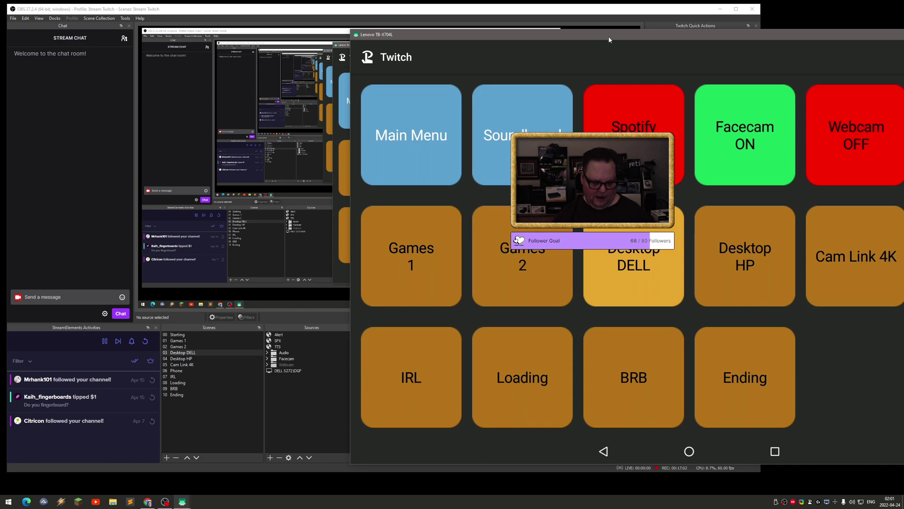
drag(608, 38, 630, 179)
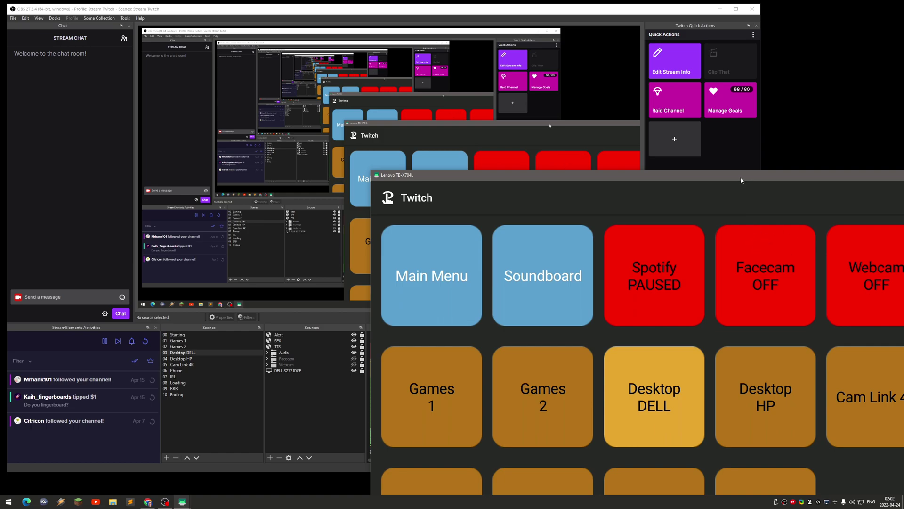
drag(741, 178, 536, 40)
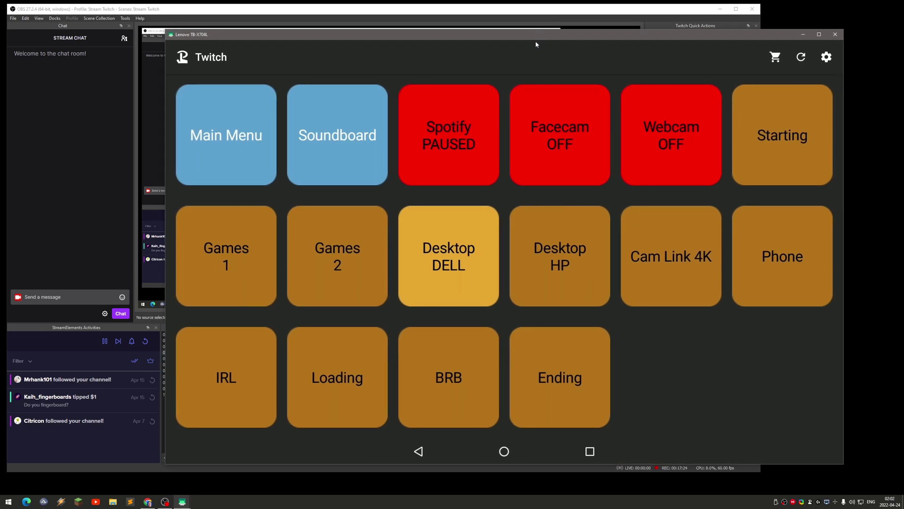
- Move the OBS window off this monitor and centre the tablet mirror window on the empty desktop
click(613, 13)
drag(612, 10, 903, 24)
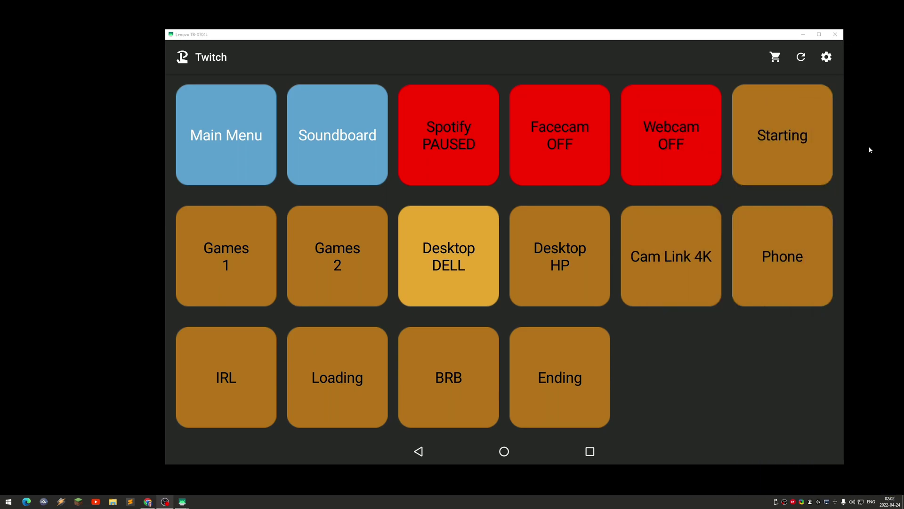
drag(557, 33, 505, 35)
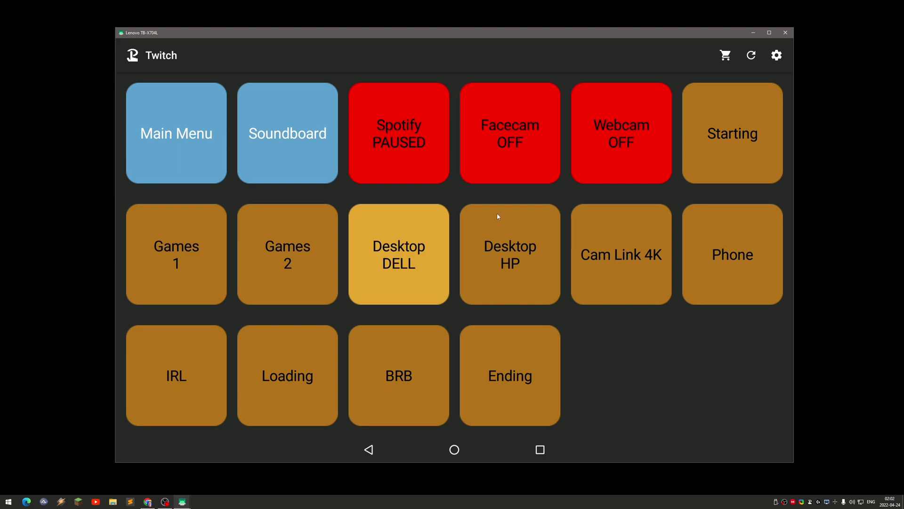